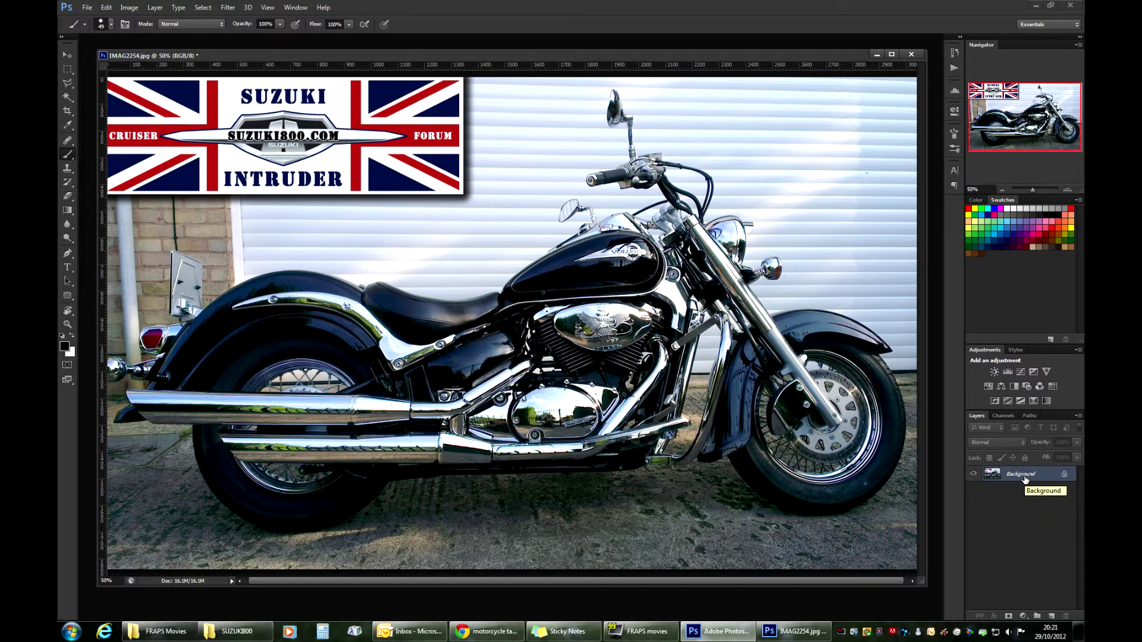
Duplicate the Background layer as 'Background copy' and toggle its visibility off and on.
{"action": "right_click", "coordinate": [1024, 480]}
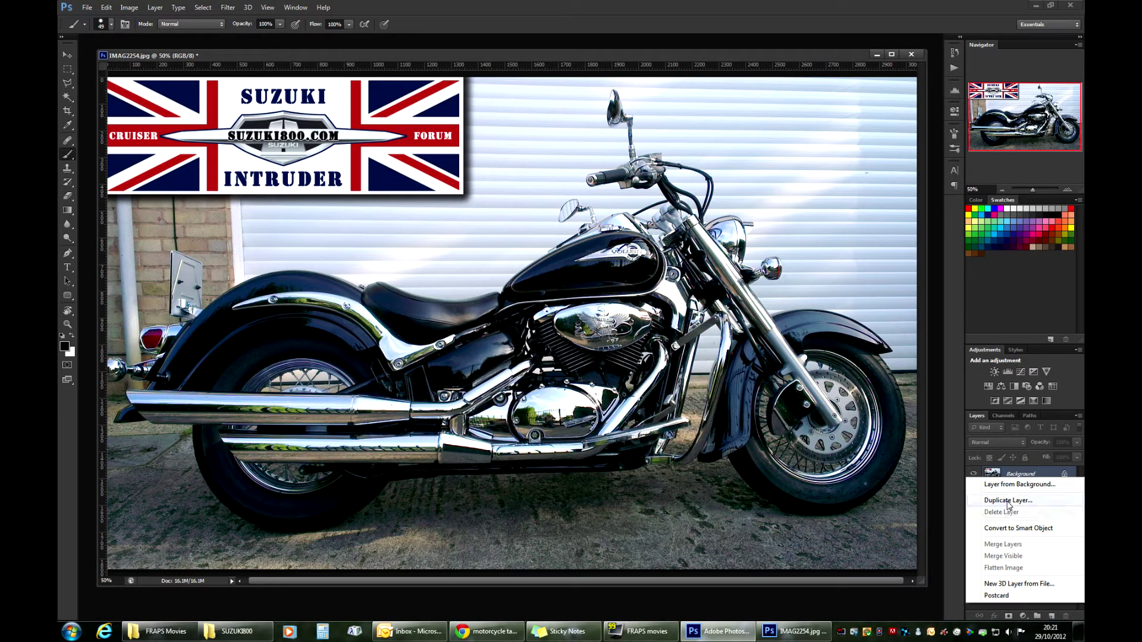
{"action": "left_click", "coordinate": [1008, 501]}
{"action": "left_click", "coordinate": [664, 196]}
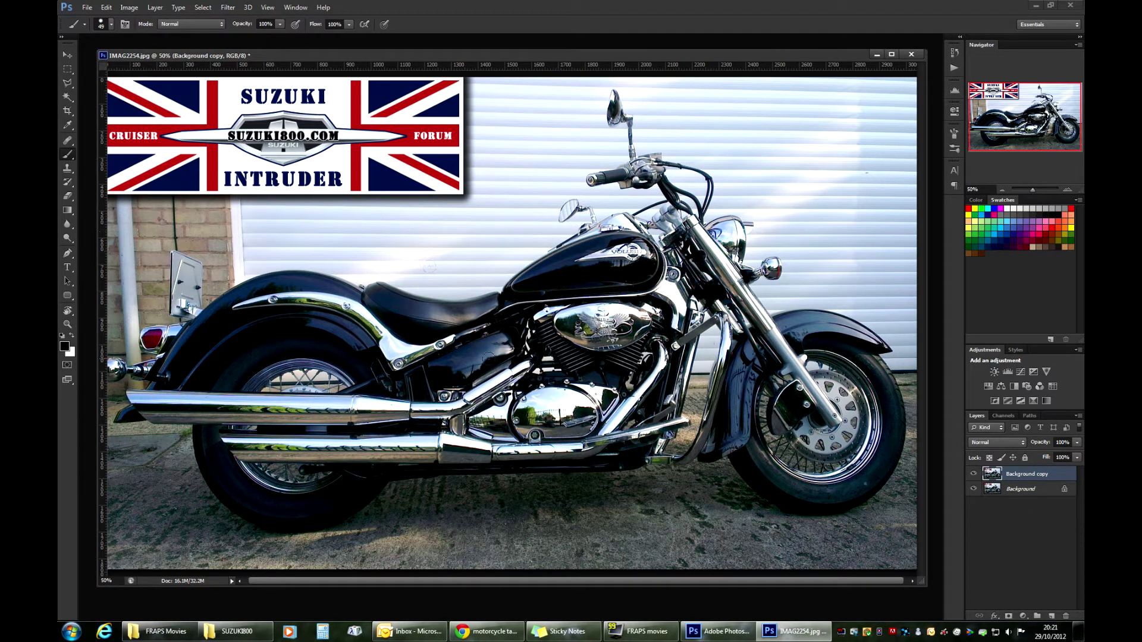
{"action": "left_click", "coordinate": [973, 474]}
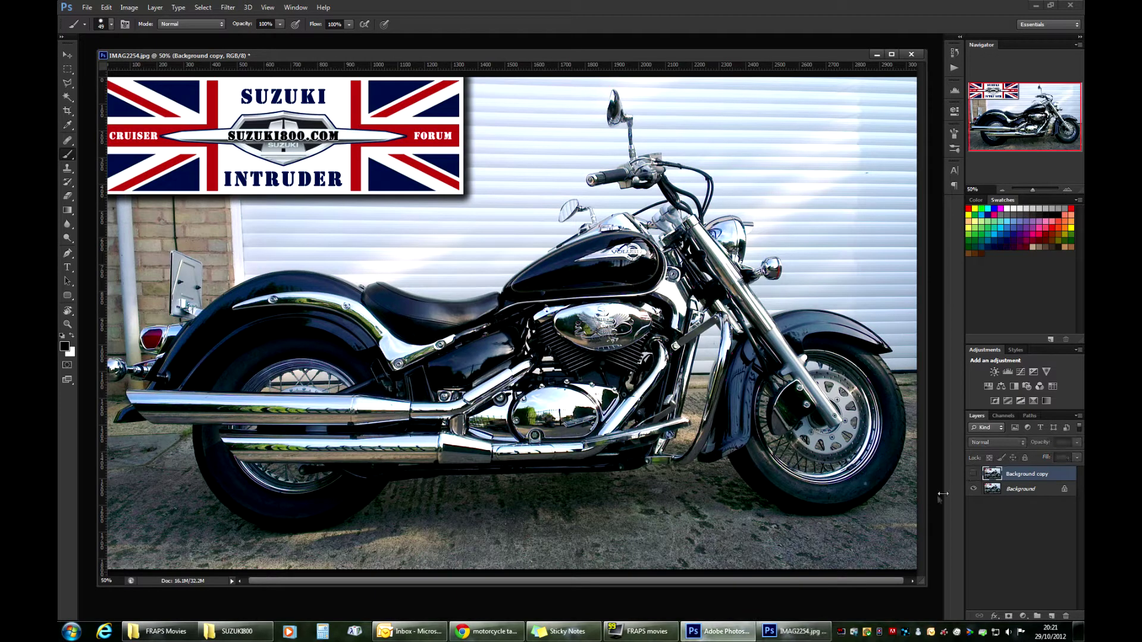
{"action": "left_click", "coordinate": [970, 475]}
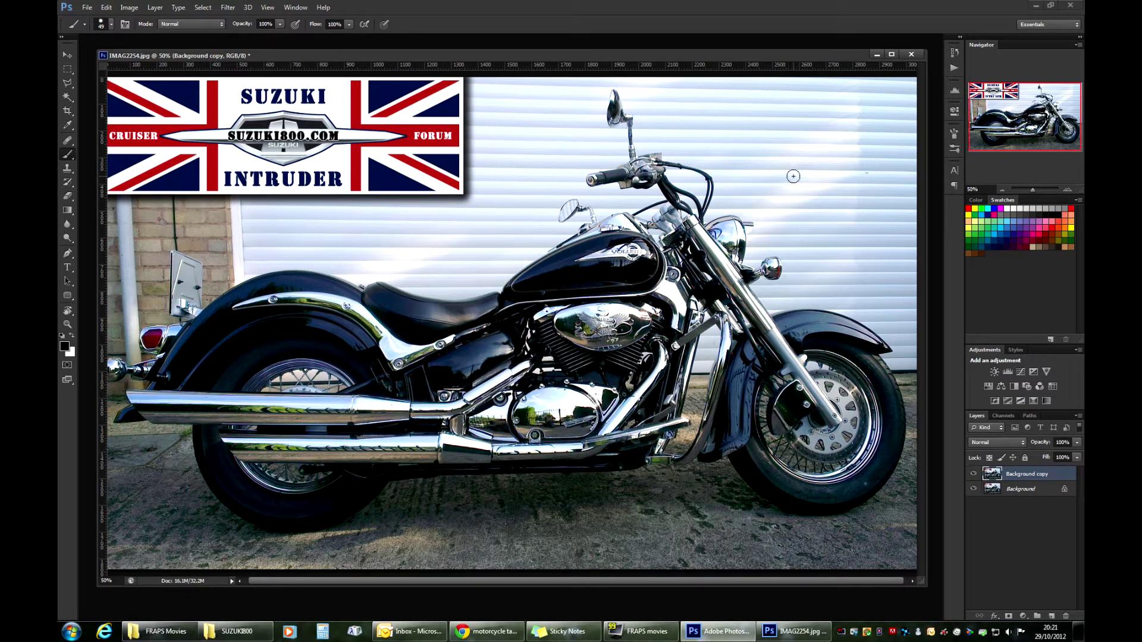
Zoom to 200% centred on the fuel tank and enter Quick Mask mode.
{"action": "left_click", "coordinate": [1067, 191]}
{"action": "left_click", "coordinate": [1067, 190]}
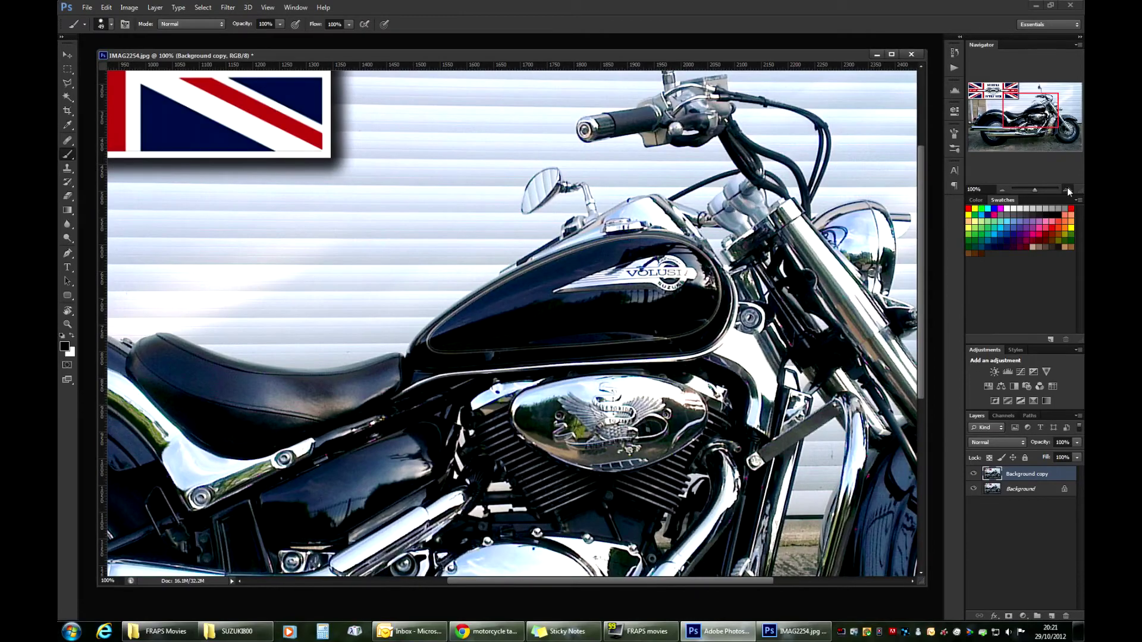
{"action": "left_click", "coordinate": [1067, 189]}
{"action": "left_click", "coordinate": [1027, 116]}
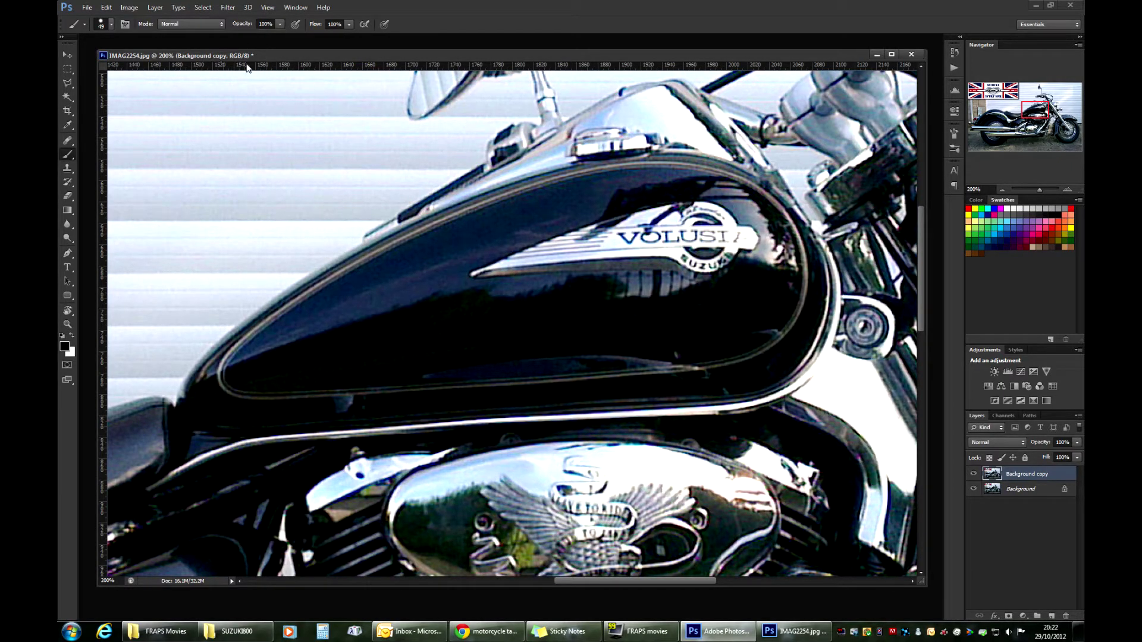
{"action": "key", "text": "q"}
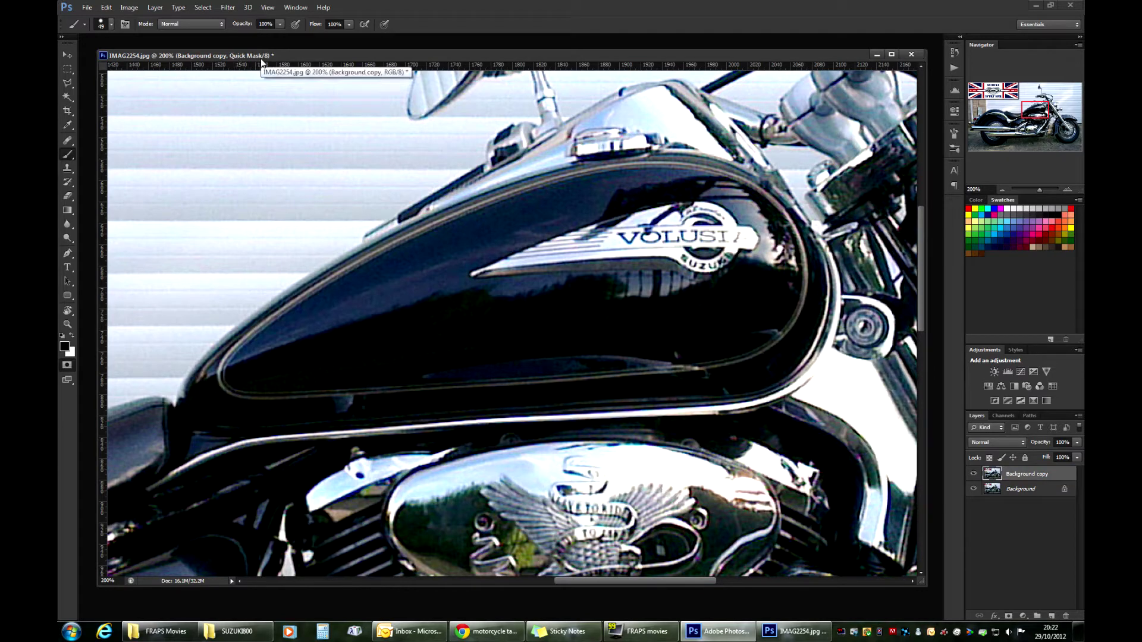
Re-enter Quick Mask and paint red mask across the tank's middle near the VOLUSIA badge.
{"action": "key", "text": "q"}
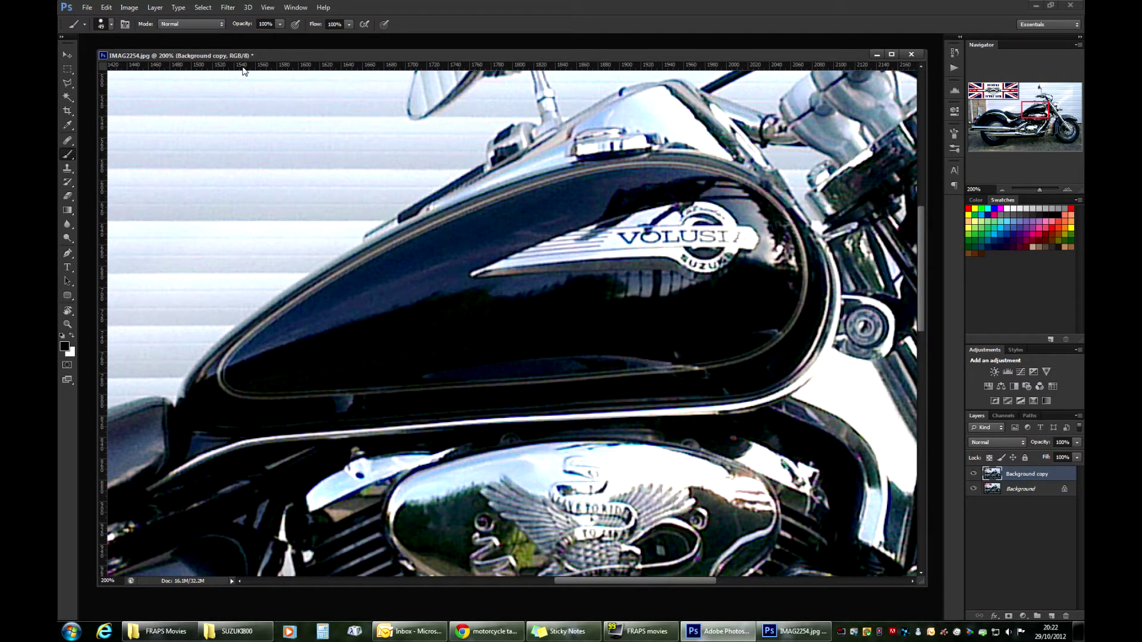
{"action": "key", "text": "q"}
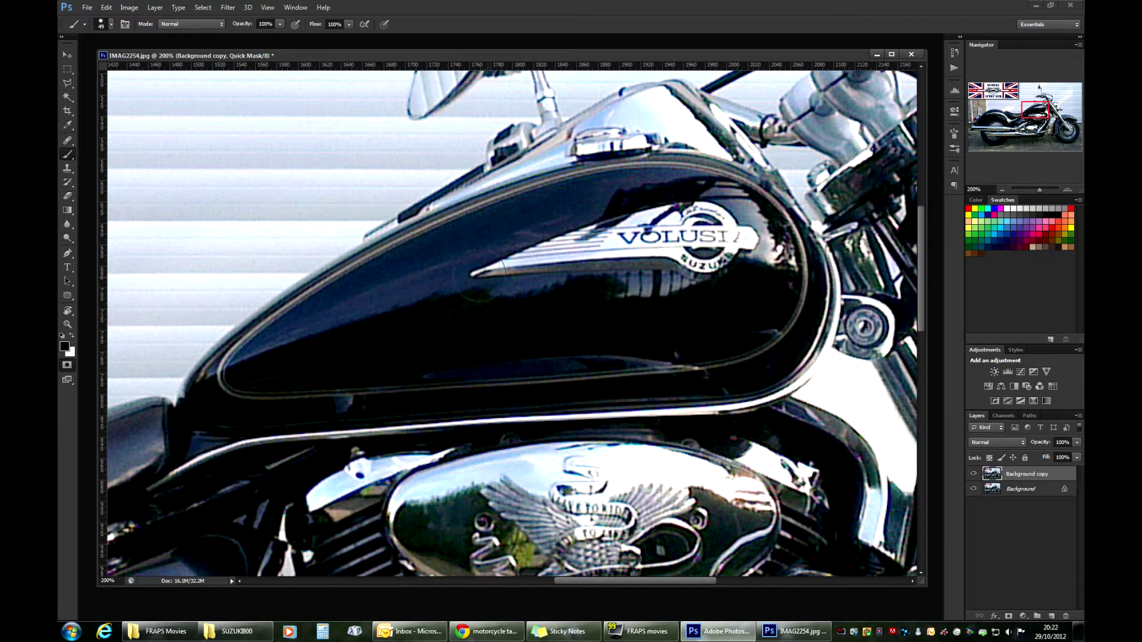
{"action": "left_click", "coordinate": [543, 254]}
{"action": "mouse_move", "coordinate": [543, 280]}
{"action": "left_mouse_down"}
{"action": "mouse_move", "coordinate": [542, 294]}
{"action": "mouse_move", "coordinate": [521, 305]}
{"action": "mouse_move", "coordinate": [441, 288]}
{"action": "mouse_move", "coordinate": [431, 313]}
{"action": "mouse_move", "coordinate": [470, 270]}
{"action": "mouse_move", "coordinate": [577, 250]}
{"action": "mouse_move", "coordinate": [599, 295]}
{"action": "mouse_move", "coordinate": [434, 313]}
{"action": "mouse_move", "coordinate": [392, 330]}
{"action": "mouse_move", "coordinate": [642, 297]}
{"action": "mouse_move", "coordinate": [619, 232]}
{"action": "mouse_move", "coordinate": [523, 223]}
{"action": "left_mouse_up"}
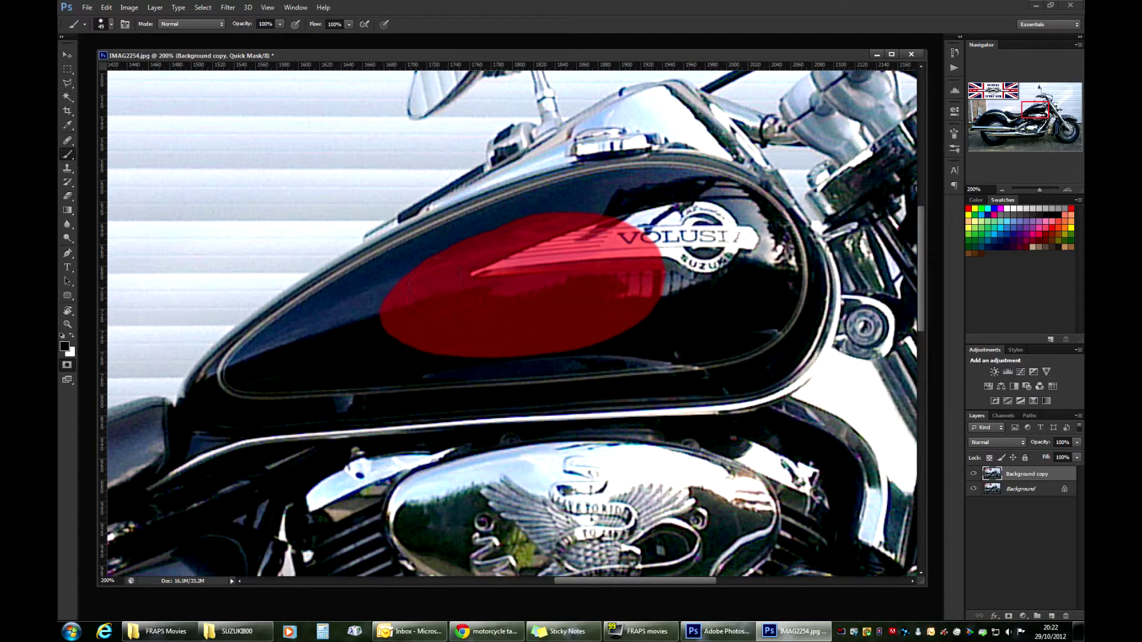
Enlarge the brush at 100% hardness and dab red mask on the tank's left end.
{"action": "right_click", "coordinate": [433, 299]}
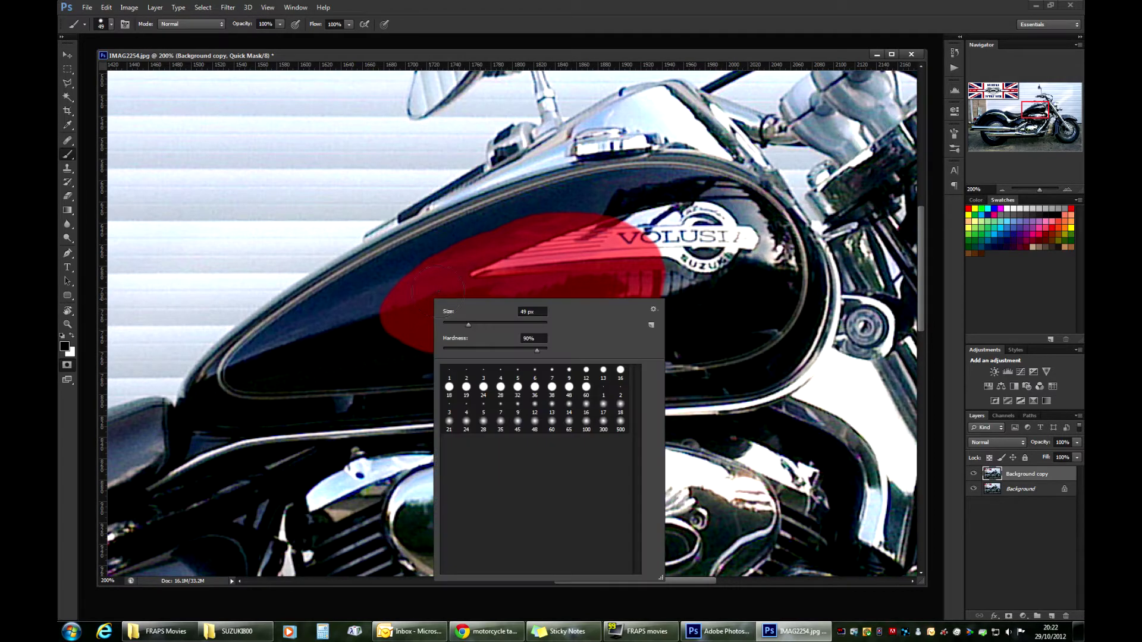
{"action": "left_click_drag", "start_coordinate": [468, 327], "coordinate": [477, 325]}
{"action": "left_click_drag", "start_coordinate": [535, 352], "coordinate": [553, 351]}
{"action": "key", "text": "Return"}
{"action": "left_click", "coordinate": [326, 345]}
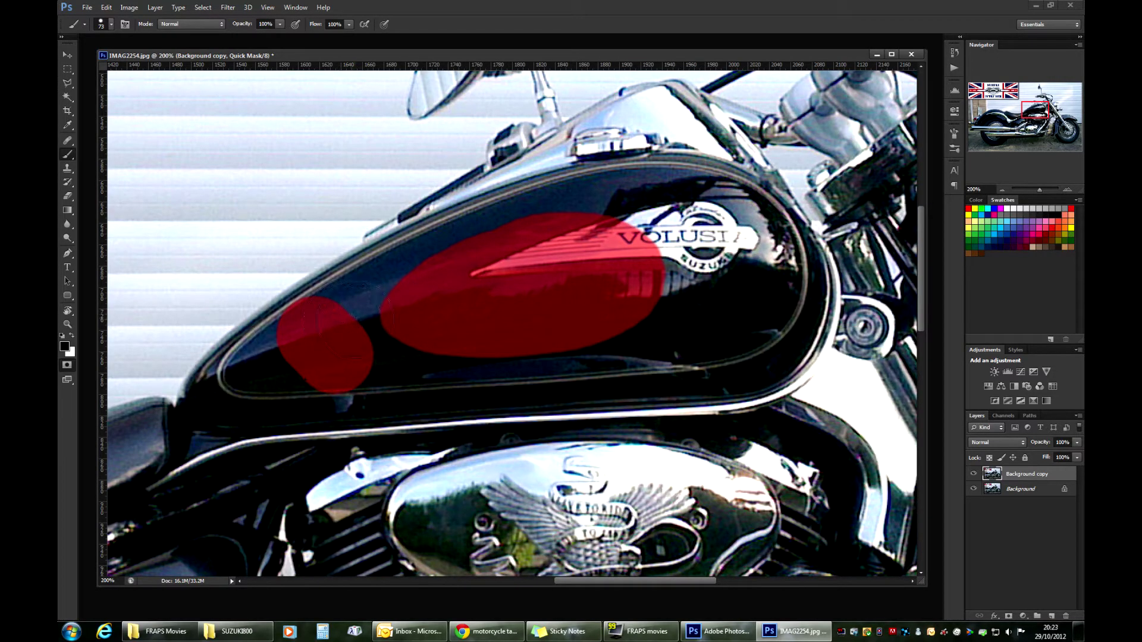
Zoom in to inspect the mask edge, then return to 200% over the whole tank.
{"action": "left_click", "coordinate": [1067, 189]}
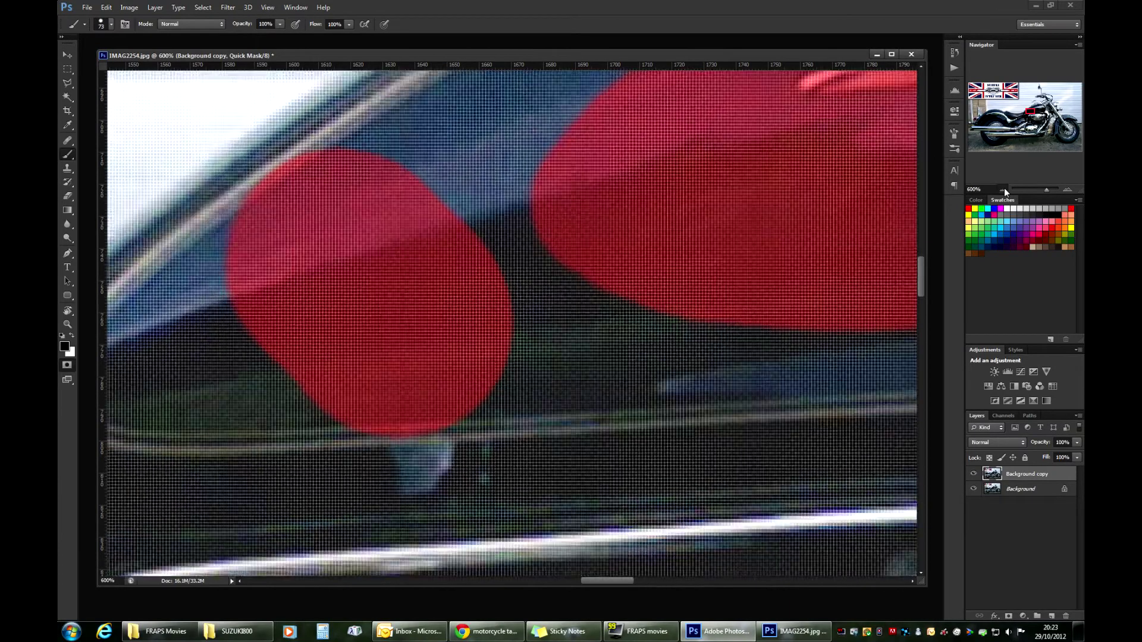
{"action": "left_click", "coordinate": [1002, 189]}
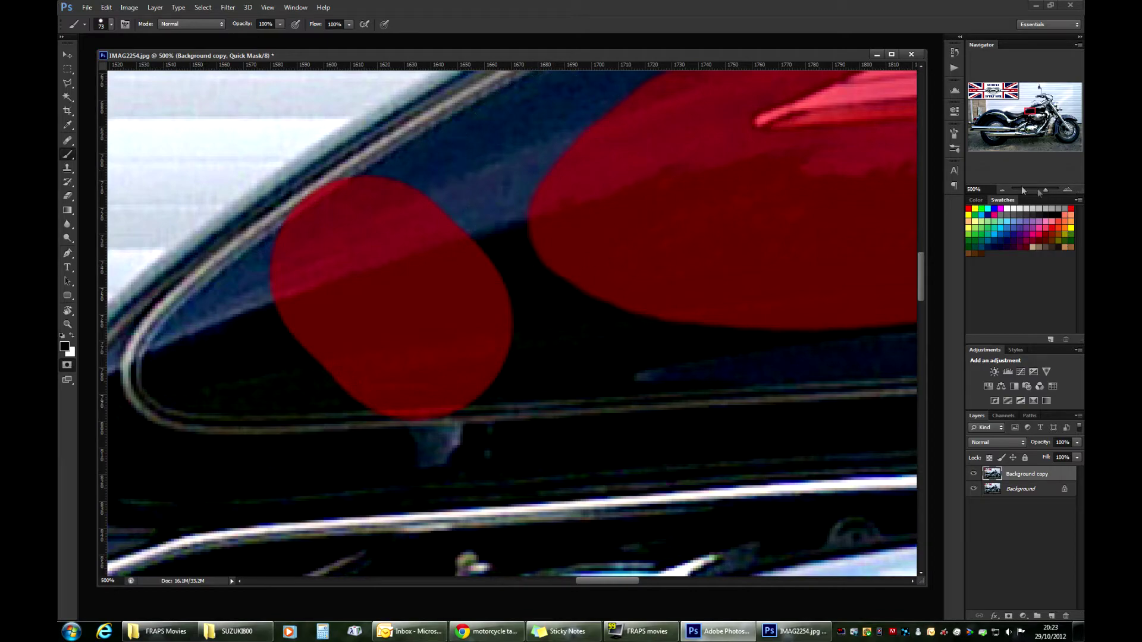
{"action": "left_click", "coordinate": [999, 188]}
{"action": "left_click", "coordinate": [1001, 188]}
{"action": "left_click", "coordinate": [1001, 188]}
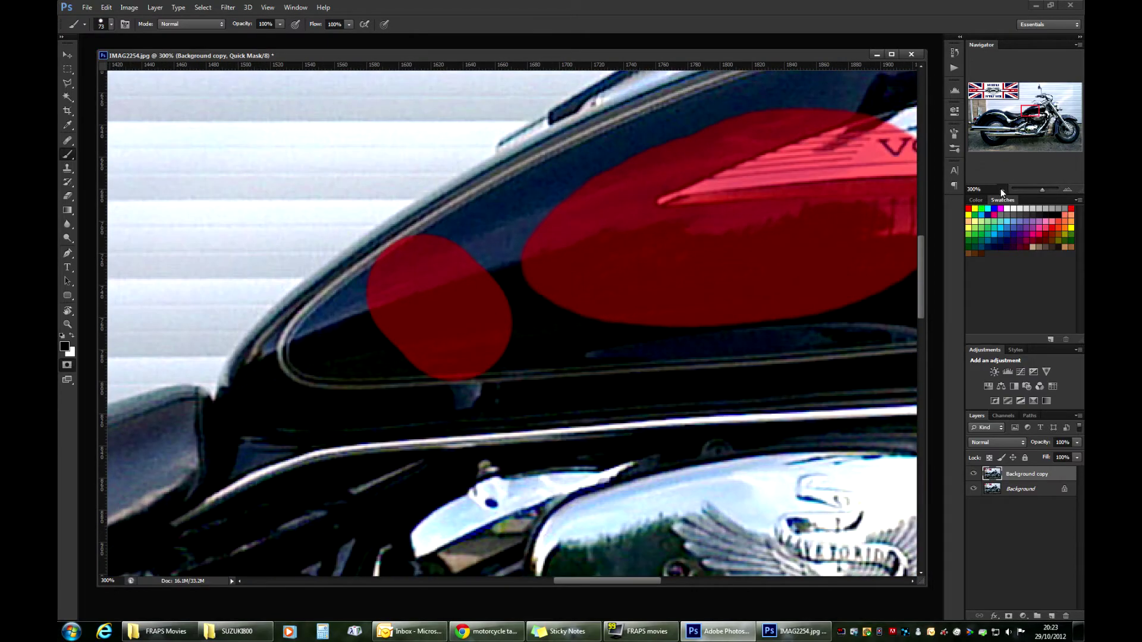
{"action": "left_click_drag", "start_coordinate": [1021, 120], "coordinate": [1029, 117]}
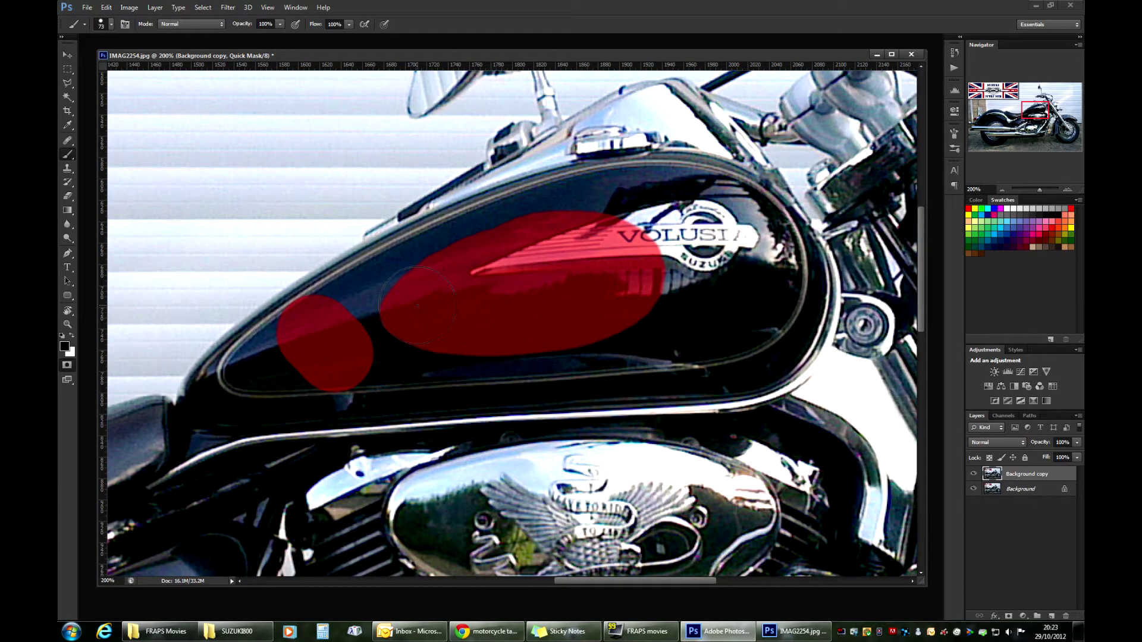
{"action": "right_click", "coordinate": [421, 277]}
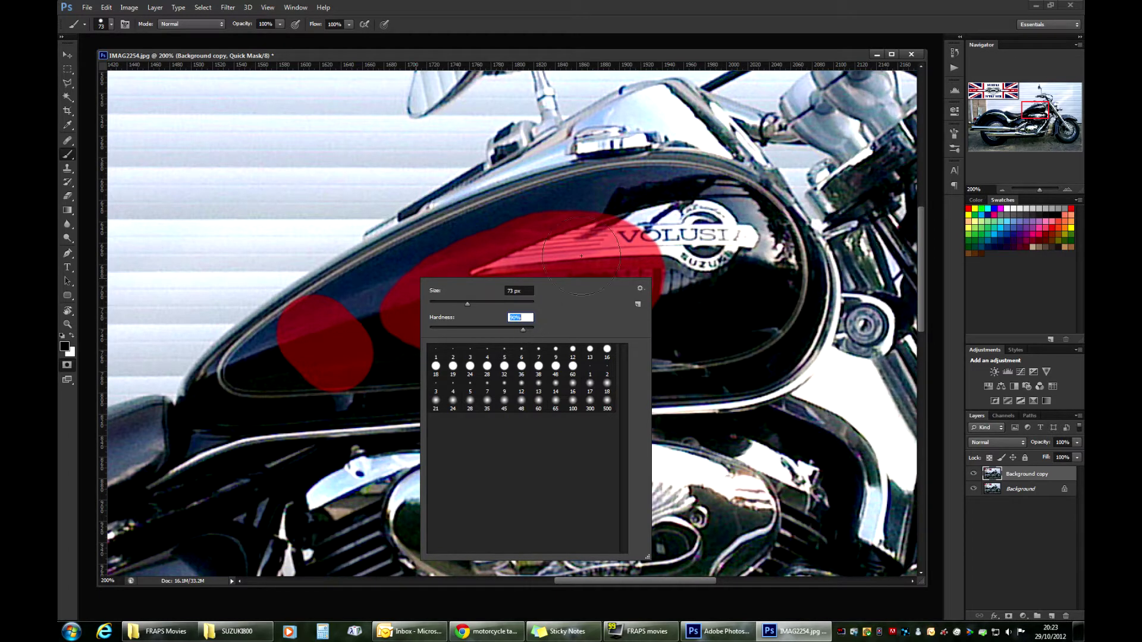
Mask most of the tank at 90% hardness, then shrink the brush to 41 px.
{"action": "key", "text": "Return"}
{"action": "mouse_move", "coordinate": [581, 256]}
{"action": "left_mouse_down"}
{"action": "mouse_move", "coordinate": [643, 250]}
{"action": "mouse_move", "coordinate": [678, 230]}
{"action": "mouse_move", "coordinate": [696, 273]}
{"action": "mouse_move", "coordinate": [566, 313]}
{"action": "mouse_move", "coordinate": [405, 330]}
{"action": "mouse_move", "coordinate": [477, 330]}
{"action": "mouse_move", "coordinate": [295, 338]}
{"action": "mouse_move", "coordinate": [304, 350]}
{"action": "mouse_move", "coordinate": [328, 318]}
{"action": "mouse_move", "coordinate": [465, 257]}
{"action": "mouse_move", "coordinate": [606, 221]}
{"action": "mouse_move", "coordinate": [574, 204]}
{"action": "mouse_move", "coordinate": [679, 221]}
{"action": "mouse_move", "coordinate": [723, 213]}
{"action": "mouse_move", "coordinate": [760, 261]}
{"action": "mouse_move", "coordinate": [759, 285]}
{"action": "mouse_move", "coordinate": [736, 317]}
{"action": "mouse_move", "coordinate": [671, 341]}
{"action": "mouse_move", "coordinate": [235, 390]}
{"action": "mouse_move", "coordinate": [493, 394]}
{"action": "mouse_move", "coordinate": [727, 374]}
{"action": "mouse_move", "coordinate": [804, 297]}
{"action": "mouse_move", "coordinate": [815, 269]}
{"action": "mouse_move", "coordinate": [768, 208]}
{"action": "left_mouse_up"}
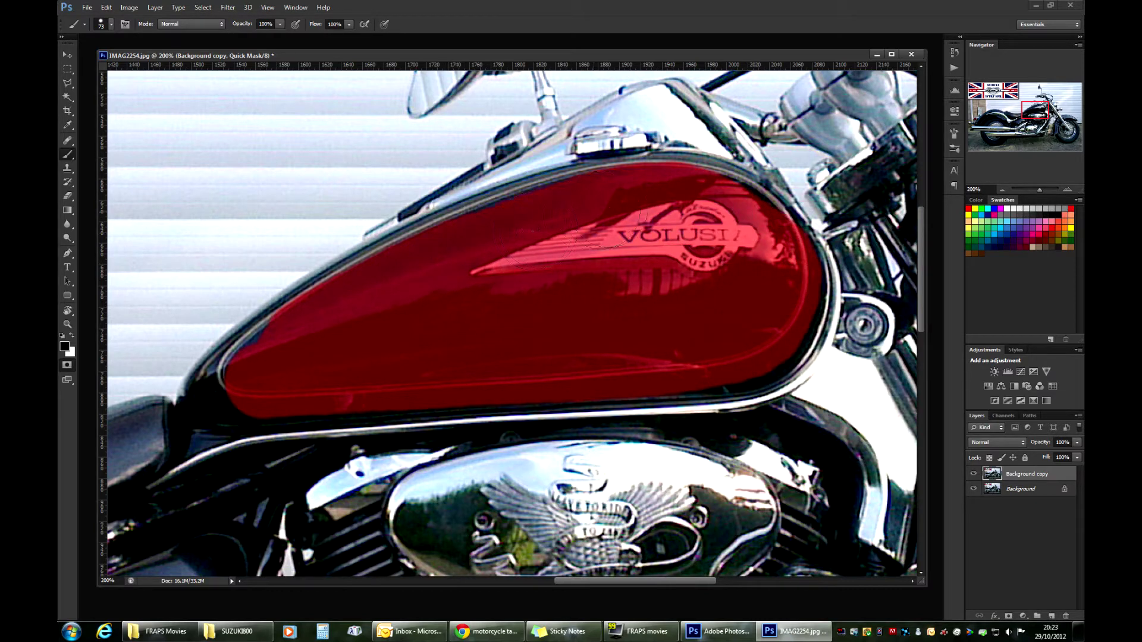
{"action": "mouse_move", "coordinate": [253, 351]}
{"action": "left_mouse_down"}
{"action": "mouse_move", "coordinate": [250, 379]}
{"action": "mouse_move", "coordinate": [285, 354]}
{"action": "left_mouse_up"}
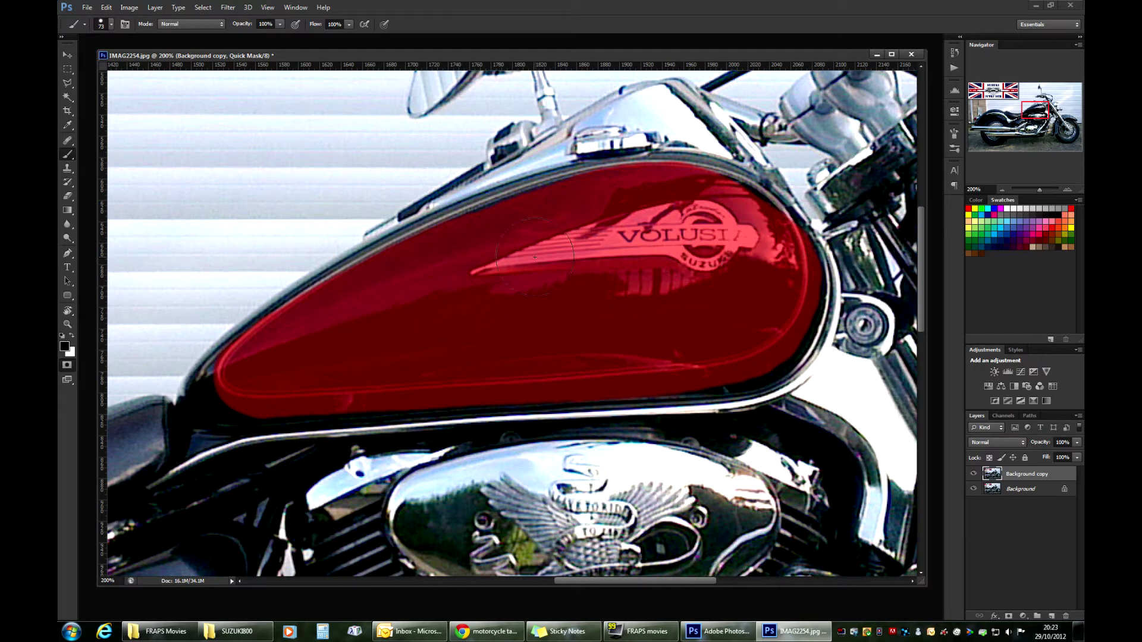
{"action": "right_click", "coordinate": [572, 260]}
{"action": "left_click", "coordinate": [606, 285]}
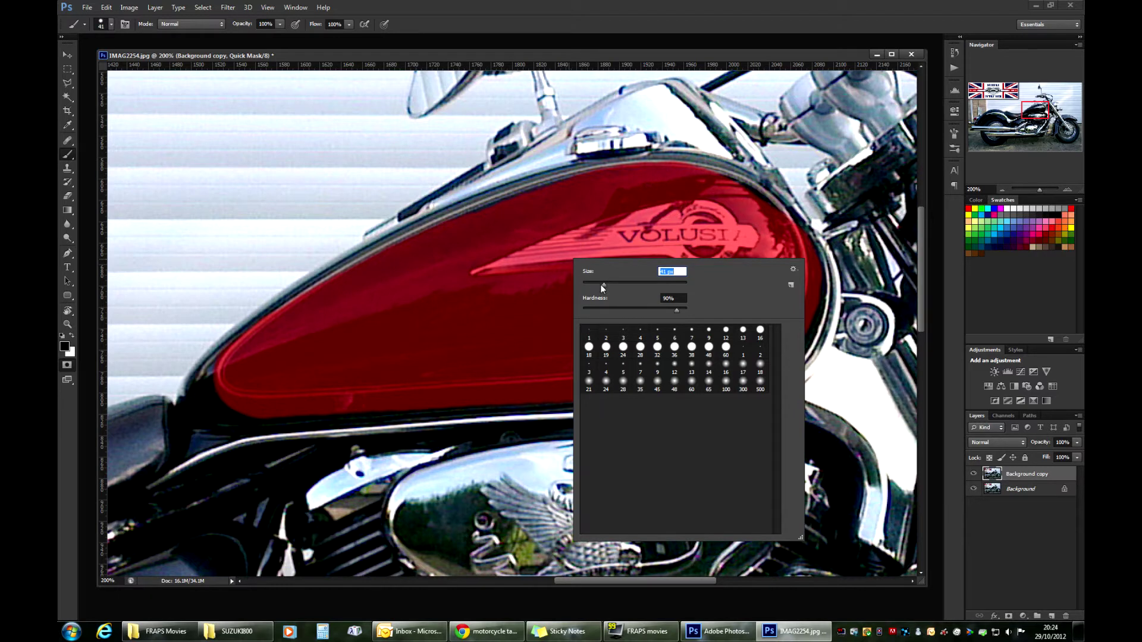
With a 35 px brush, mask the tank top, upper-right edge, lower edge and lower-left tip.
{"action": "left_click", "coordinate": [601, 285]}
{"action": "key", "text": "Return"}
{"action": "mouse_move", "coordinate": [633, 158]}
{"action": "left_mouse_down"}
{"action": "mouse_move", "coordinate": [717, 168]}
{"action": "mouse_move", "coordinate": [675, 202]}
{"action": "left_mouse_up"}
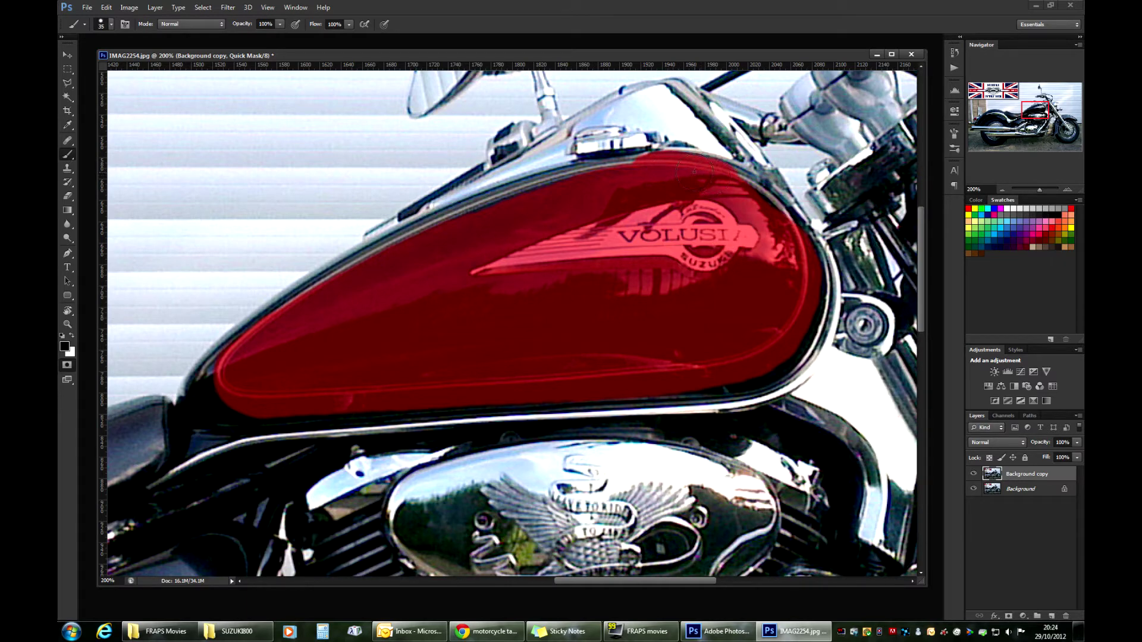
{"action": "left_click_drag", "start_coordinate": [723, 187], "coordinate": [742, 196]}
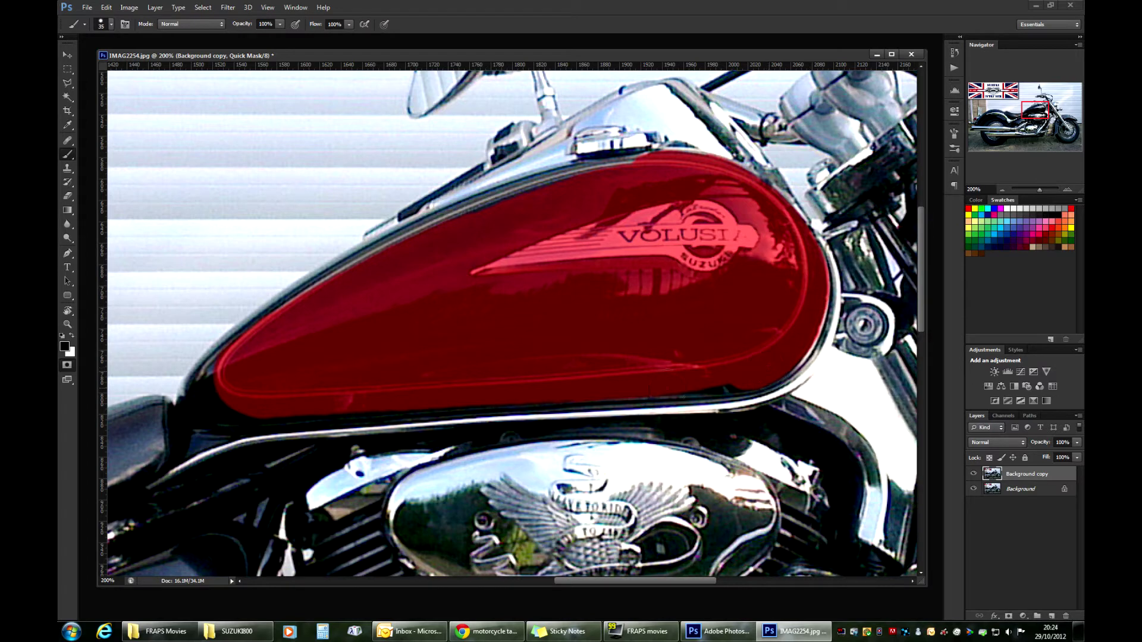
{"action": "left_click_drag", "start_coordinate": [613, 403], "coordinate": [744, 392]}
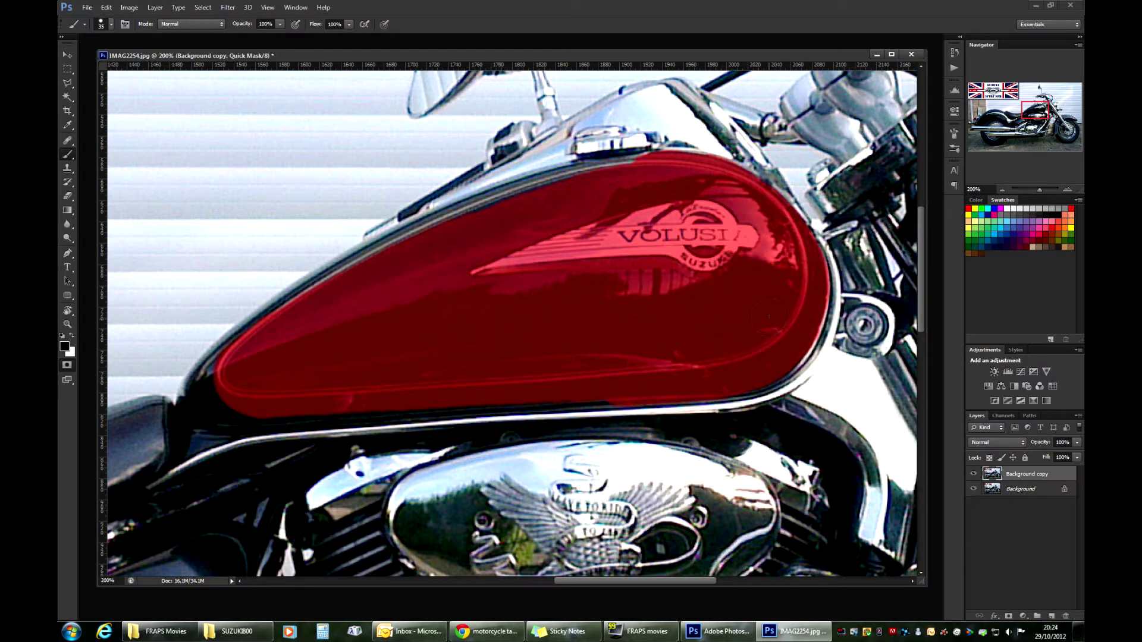
{"action": "mouse_move", "coordinate": [188, 385]}
{"action": "left_mouse_down"}
{"action": "mouse_move", "coordinate": [269, 413]}
{"action": "mouse_move", "coordinate": [348, 418]}
{"action": "left_mouse_up"}
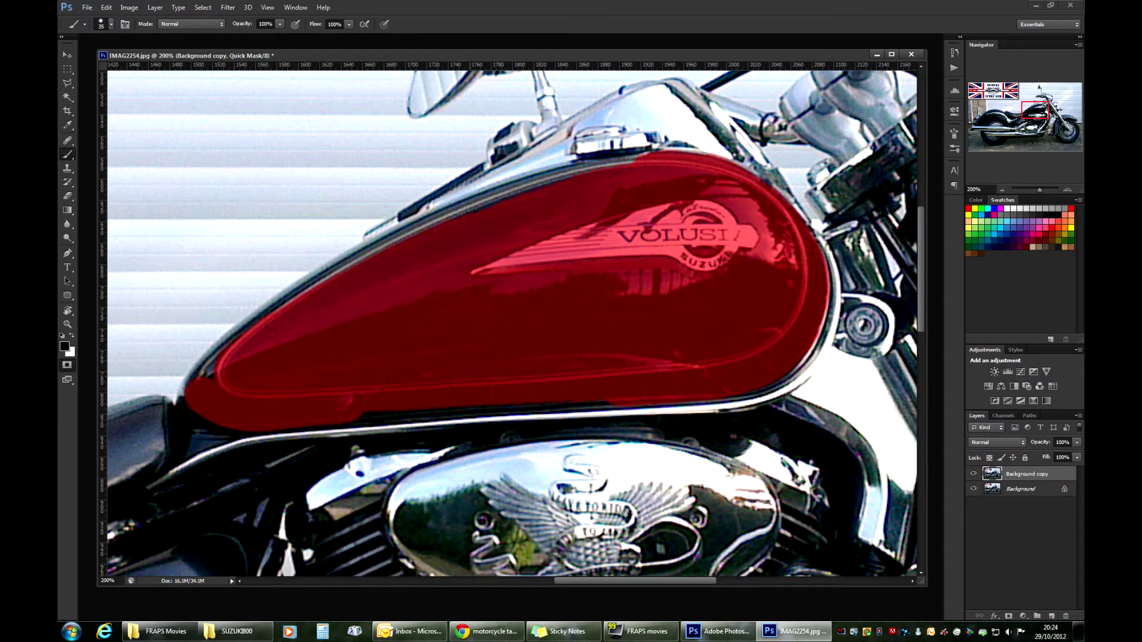
{"action": "left_click_drag", "start_coordinate": [464, 412], "coordinate": [606, 405]}
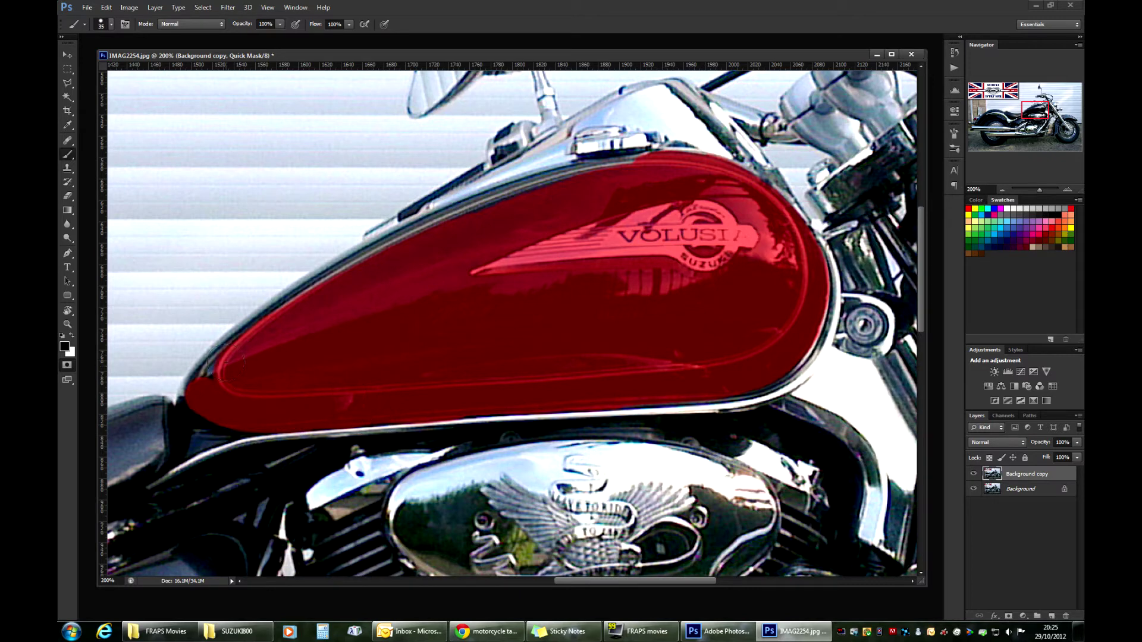
Mask the tank's front tip, front-left edge and upper edges to complete the overlay.
{"action": "left_click", "coordinate": [199, 387]}
{"action": "mouse_move", "coordinate": [199, 387]}
{"action": "left_mouse_down"}
{"action": "mouse_move", "coordinate": [223, 345]}
{"action": "mouse_move", "coordinate": [276, 326]}
{"action": "mouse_move", "coordinate": [339, 275]}
{"action": "mouse_move", "coordinate": [428, 229]}
{"action": "mouse_move", "coordinate": [633, 157]}
{"action": "left_mouse_up"}
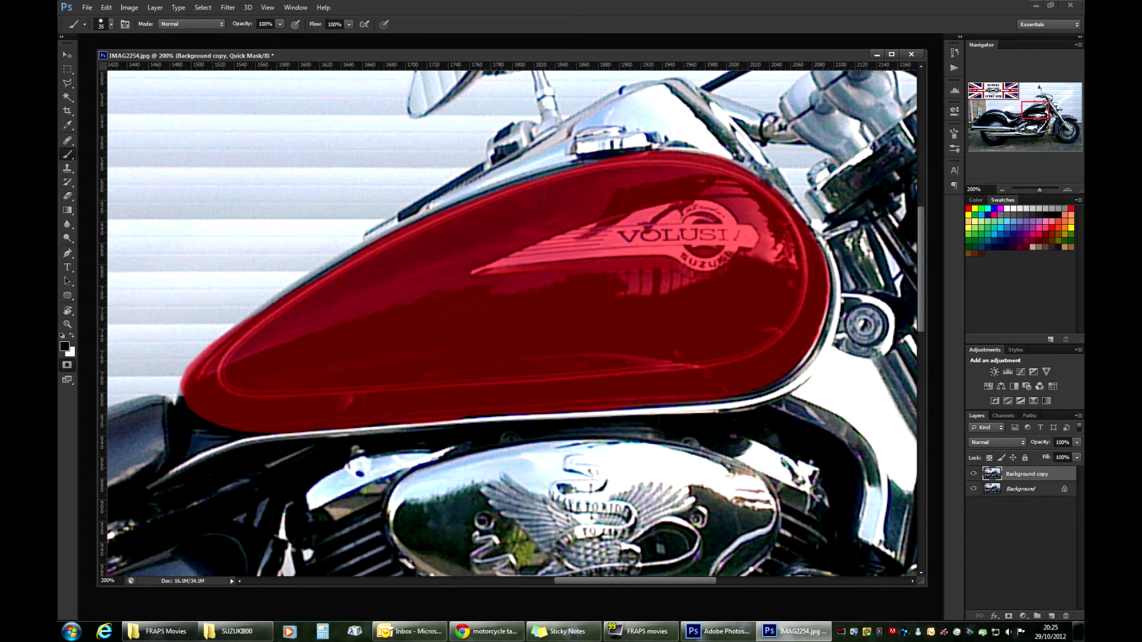
{"action": "mouse_move", "coordinate": [525, 202]}
{"action": "left_mouse_down"}
{"action": "mouse_move", "coordinate": [501, 185]}
{"action": "mouse_move", "coordinate": [590, 182]}
{"action": "left_mouse_up"}
{"action": "mouse_move", "coordinate": [381, 260]}
{"action": "left_mouse_down"}
{"action": "mouse_move", "coordinate": [366, 244]}
{"action": "mouse_move", "coordinate": [504, 203]}
{"action": "left_mouse_up"}
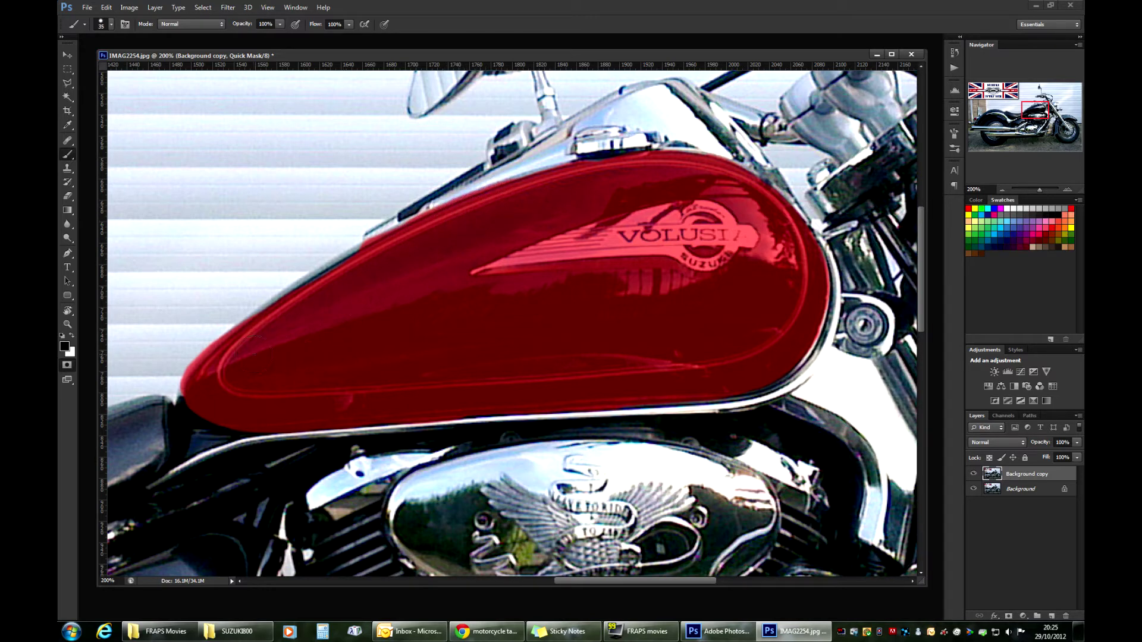
{"action": "mouse_move", "coordinate": [245, 343]}
{"action": "left_mouse_down"}
{"action": "mouse_move", "coordinate": [250, 319]}
{"action": "mouse_move", "coordinate": [277, 297]}
{"action": "mouse_move", "coordinate": [298, 304]}
{"action": "mouse_move", "coordinate": [336, 274]}
{"action": "mouse_move", "coordinate": [365, 274]}
{"action": "left_mouse_up"}
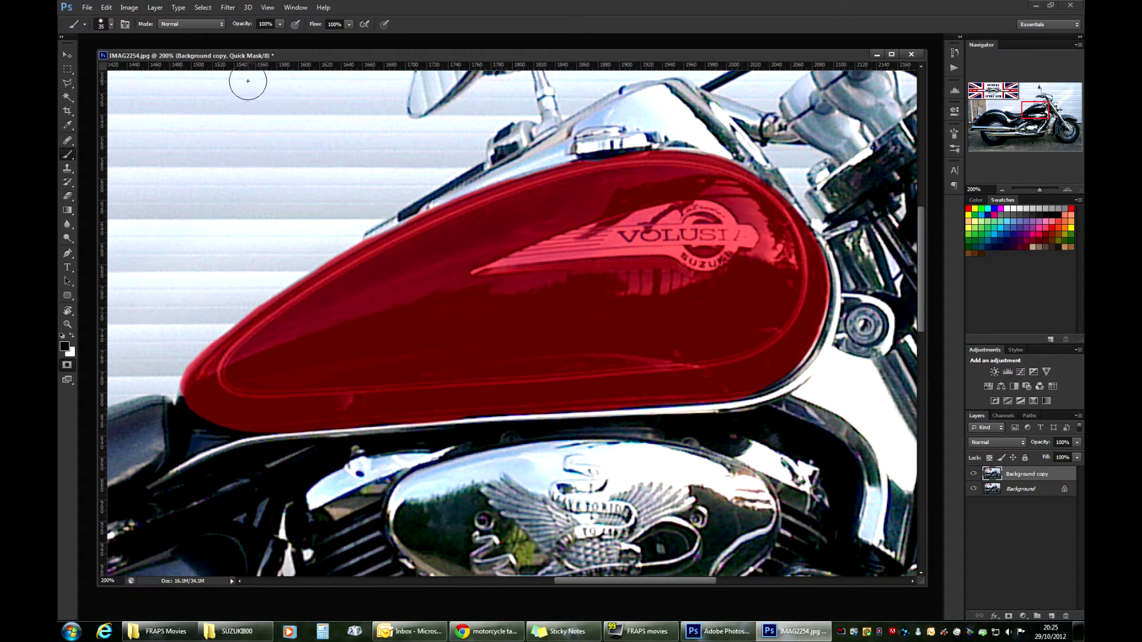
Exit Quick Mask to get the tank selection, recheck the mask, and return to the selection.
{"action": "key", "text": "q"}
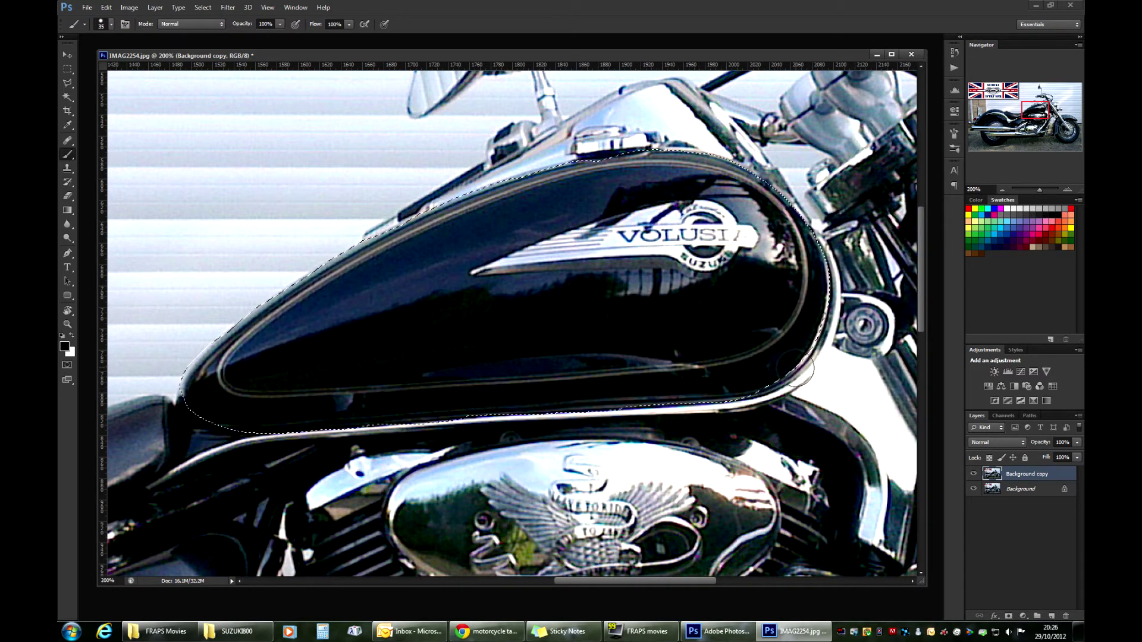
{"action": "key", "text": "q"}
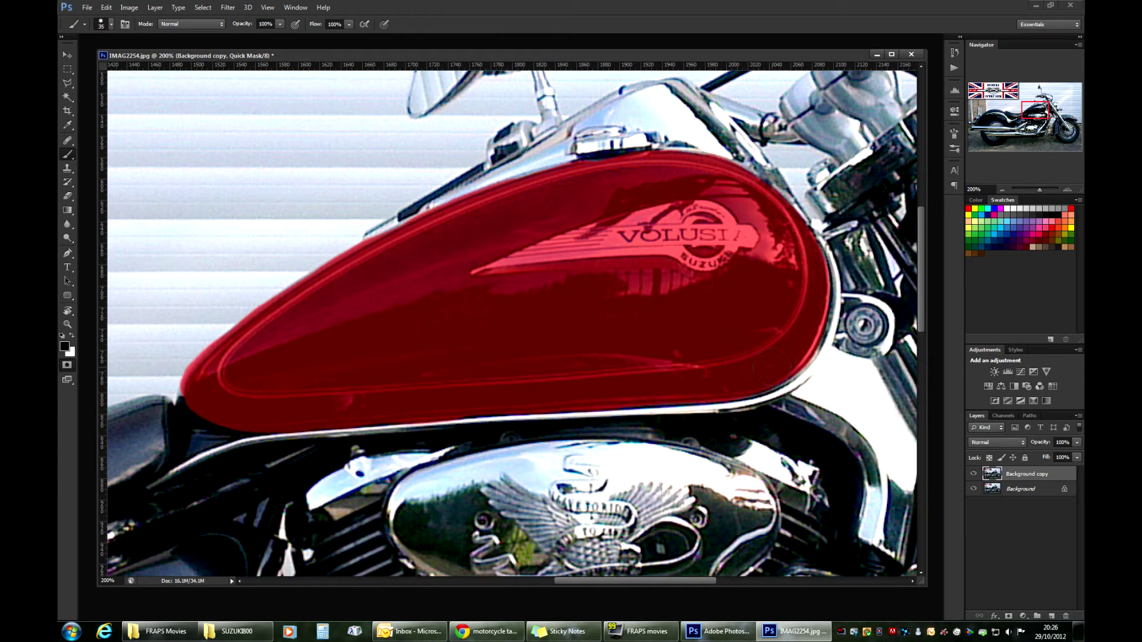
{"action": "key", "text": "q"}
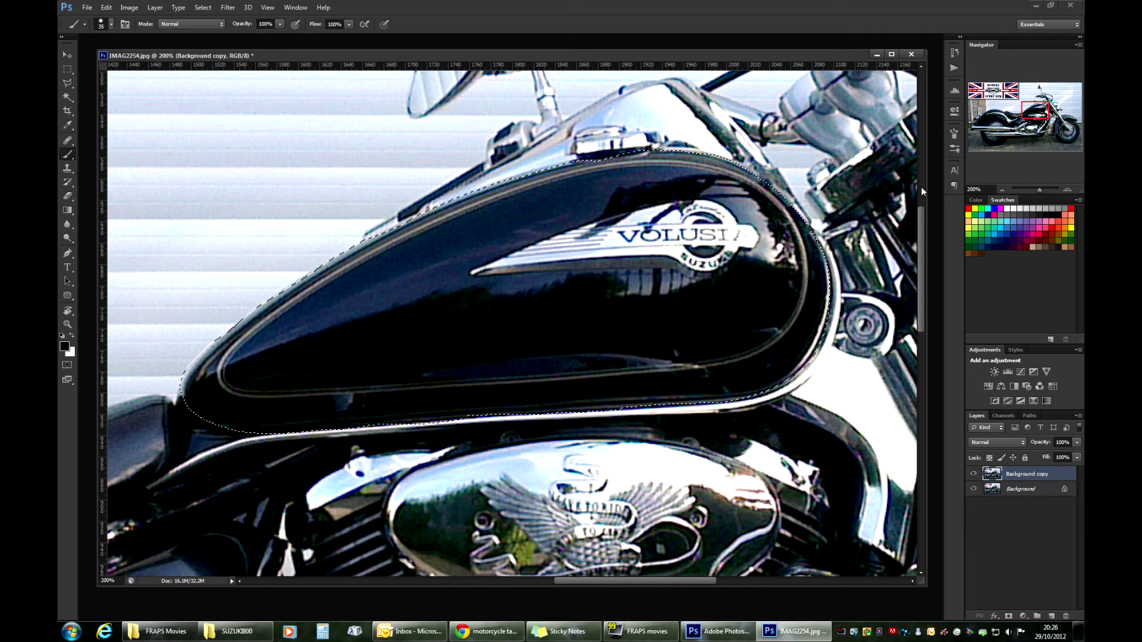
{"action": "left_click", "coordinate": [1003, 191]}
Zoom out to 33.3% to view the motorcycle, return to 100% on the tank, and copy the selection to Layer 1.
{"action": "left_click", "coordinate": [1003, 190]}
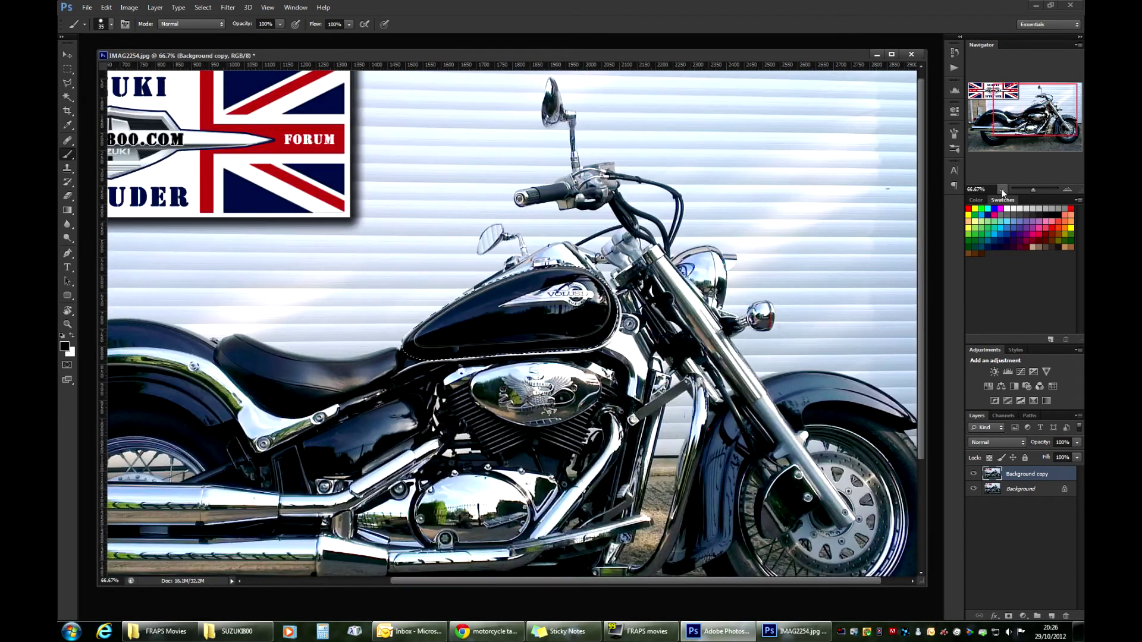
{"action": "left_click", "coordinate": [1004, 190]}
{"action": "left_click", "coordinate": [1003, 191]}
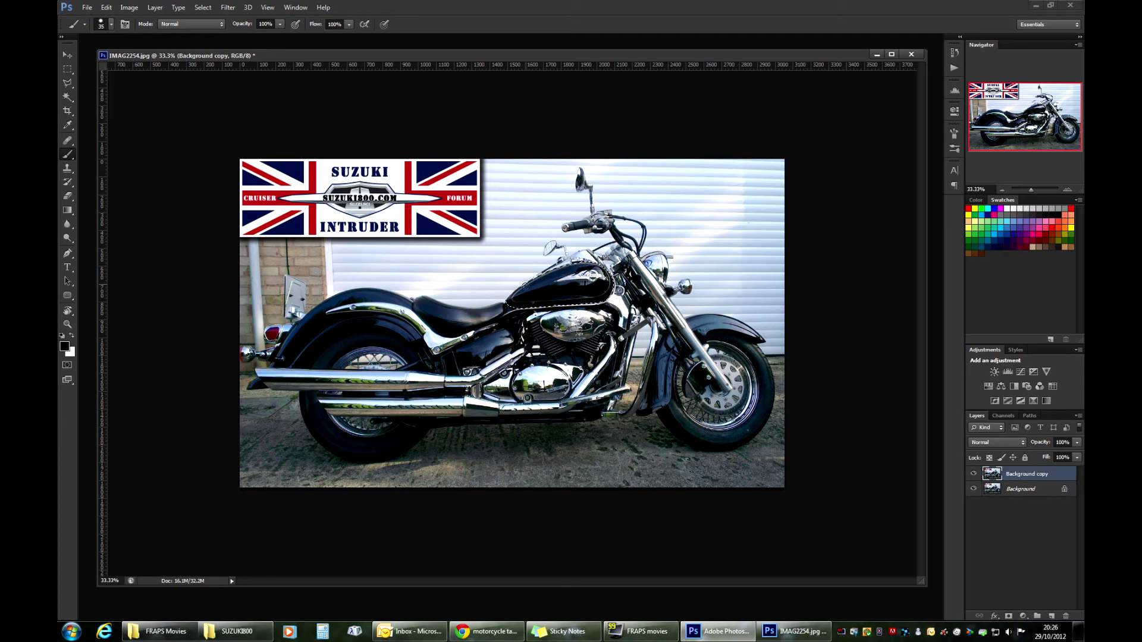
{"action": "left_click", "coordinate": [1066, 188]}
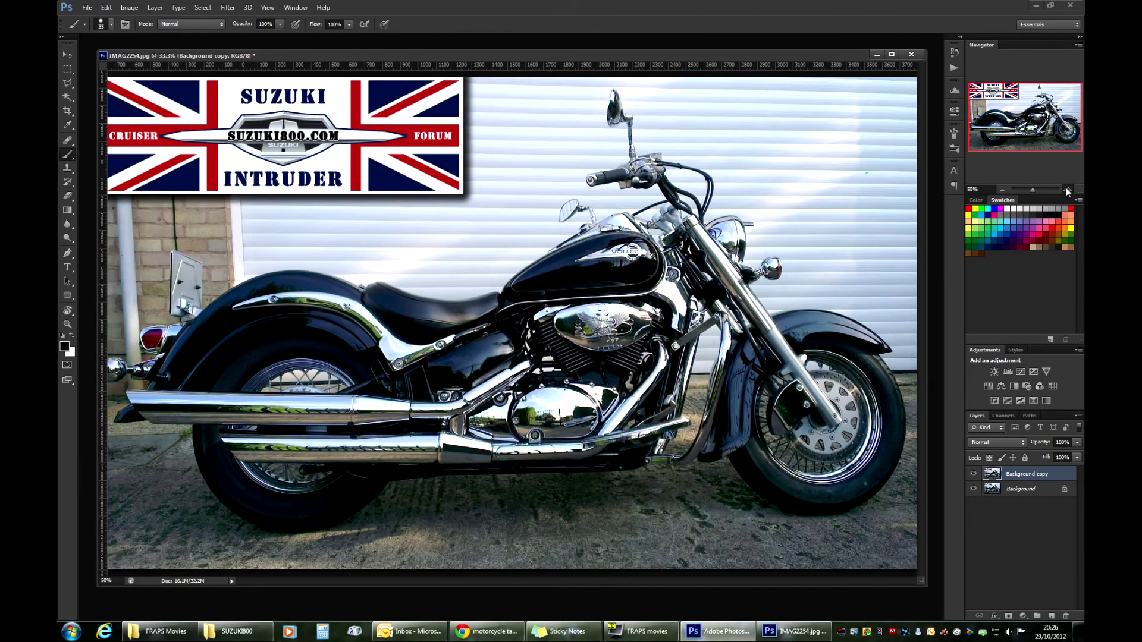
{"action": "left_click", "coordinate": [1066, 187]}
{"action": "left_click", "coordinate": [1066, 187]}
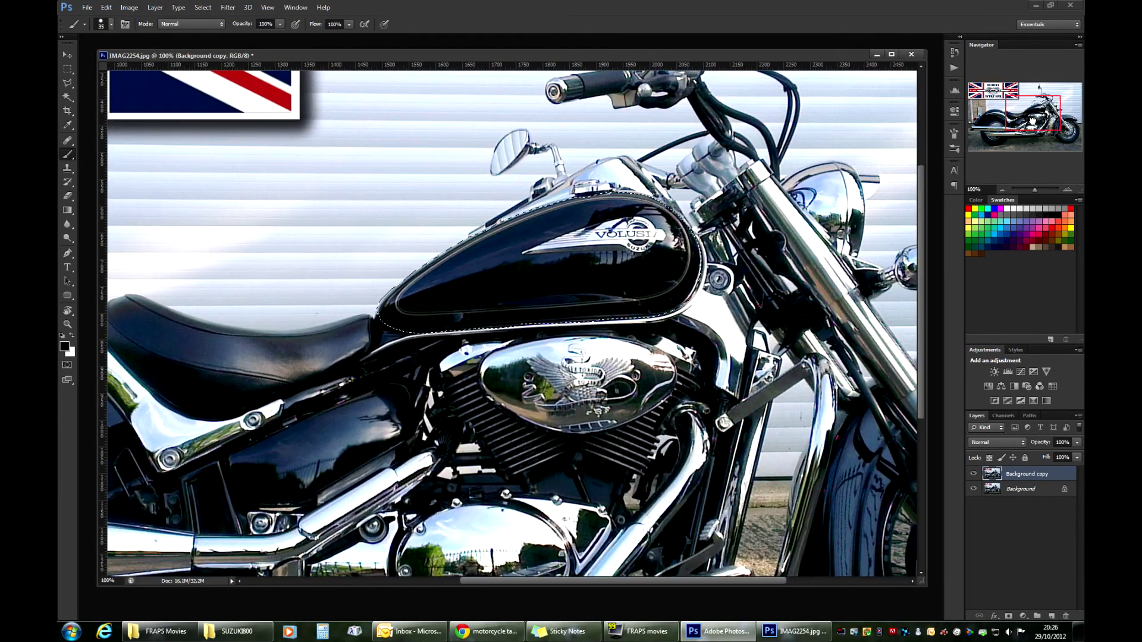
{"action": "left_click_drag", "start_coordinate": [846, 268], "coordinate": [830, 284]}
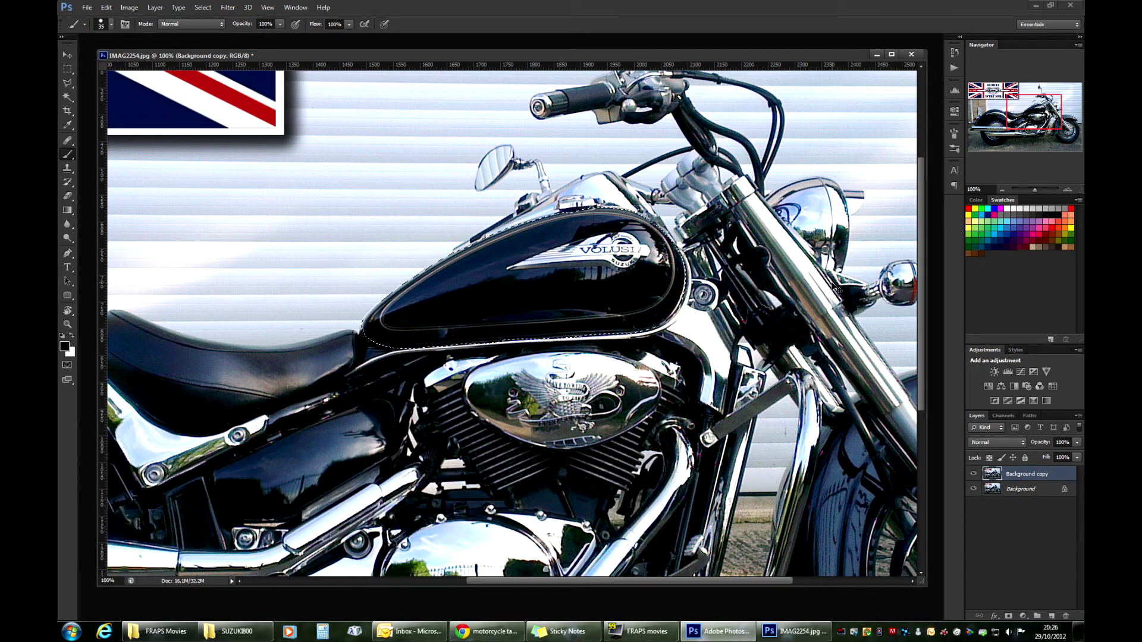
{"action": "key", "text": "ctrl+j"}
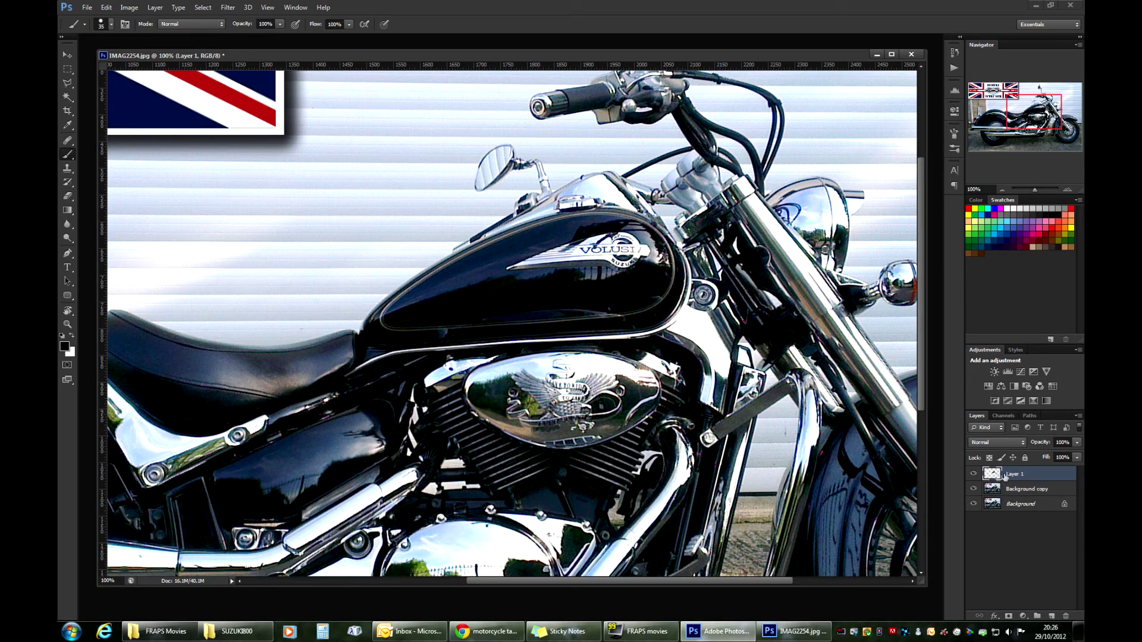
Hide both Background layers to check the isolated tank on Layer 1, then show them again.
{"action": "left_click", "coordinate": [974, 488]}
{"action": "left_click", "coordinate": [974, 504]}
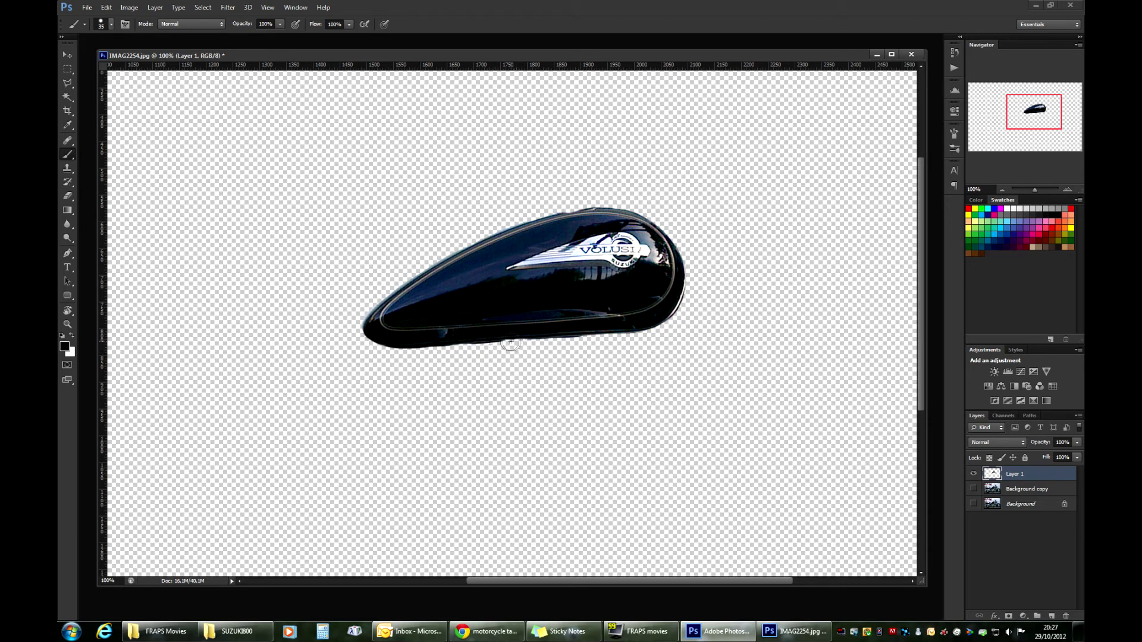
{"action": "left_click", "coordinate": [974, 489]}
{"action": "left_click", "coordinate": [973, 504]}
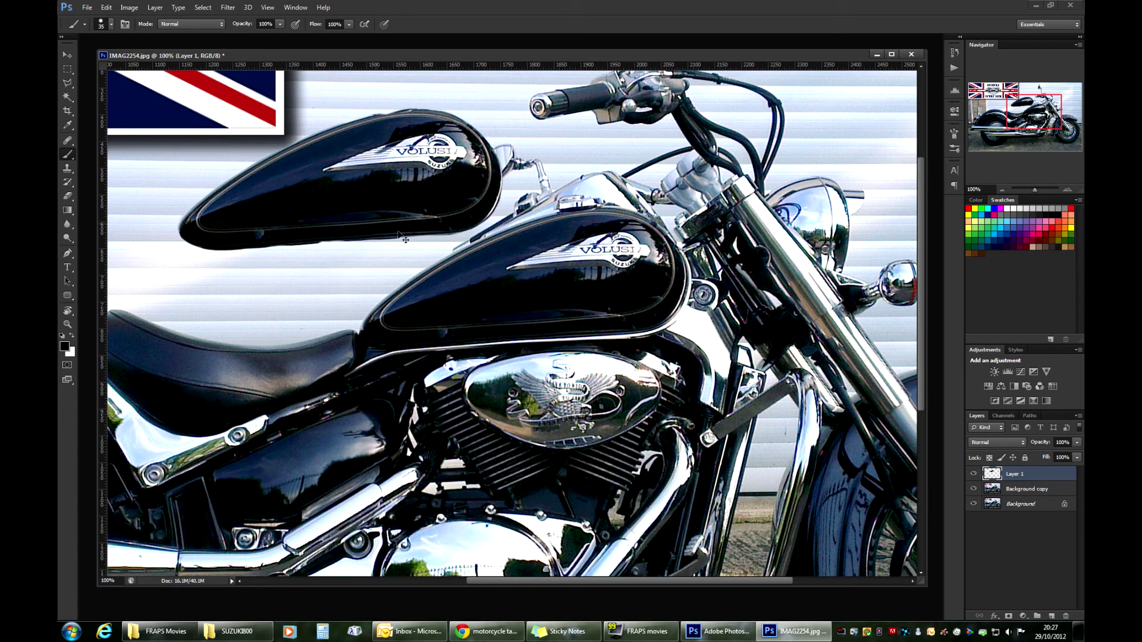
{"action": "left_click_drag", "start_coordinate": [1024, 120], "coordinate": [1015, 113]}
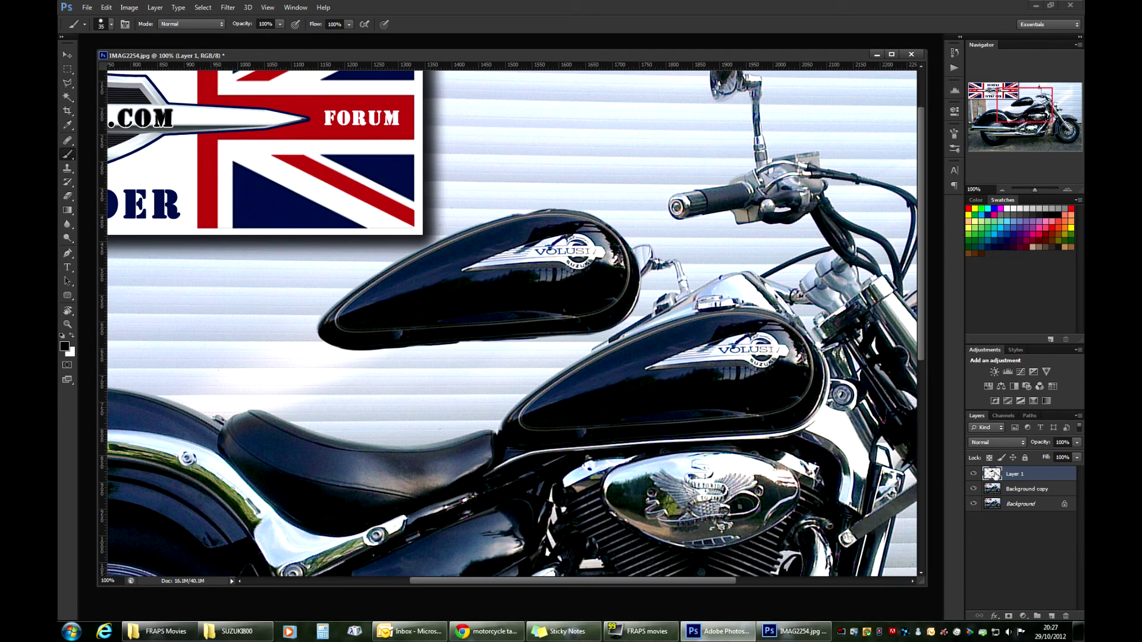
{"action": "left_click_drag", "start_coordinate": [1007, 119], "coordinate": [991, 125]}
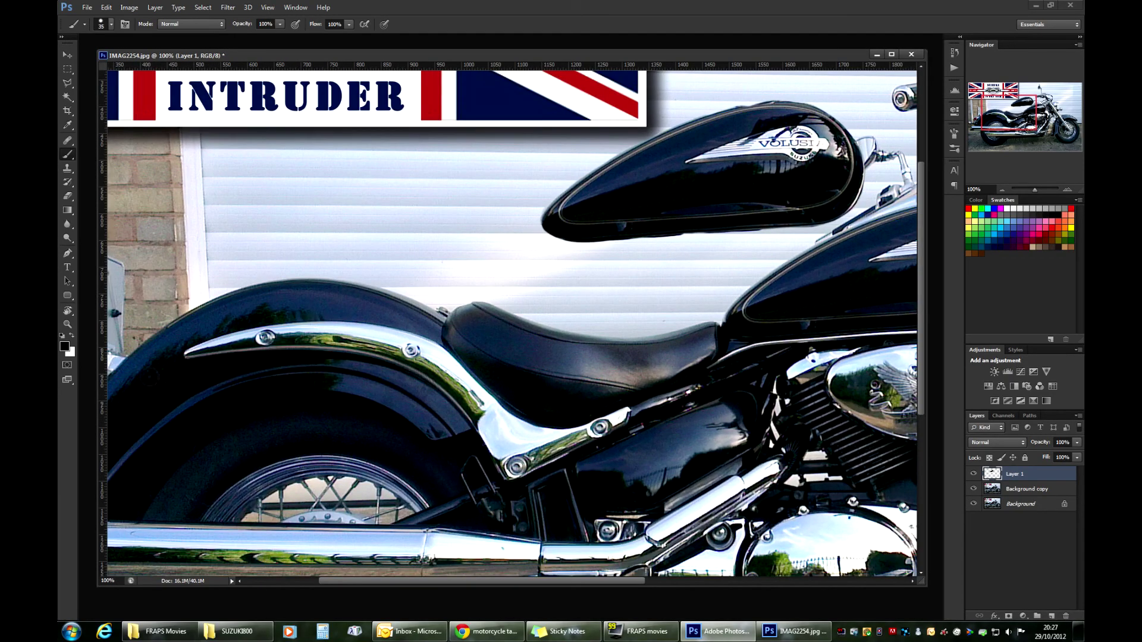
{"action": "left_click_drag", "start_coordinate": [1048, 116], "coordinate": [1053, 121]}
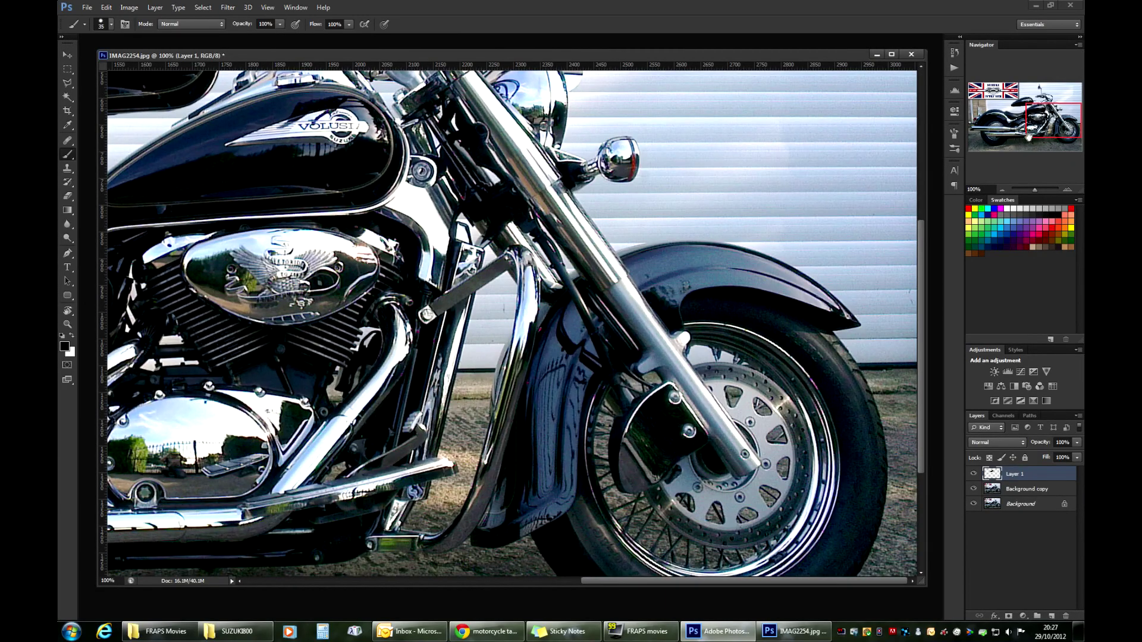
{"action": "left_click_drag", "start_coordinate": [1028, 136], "coordinate": [993, 120]}
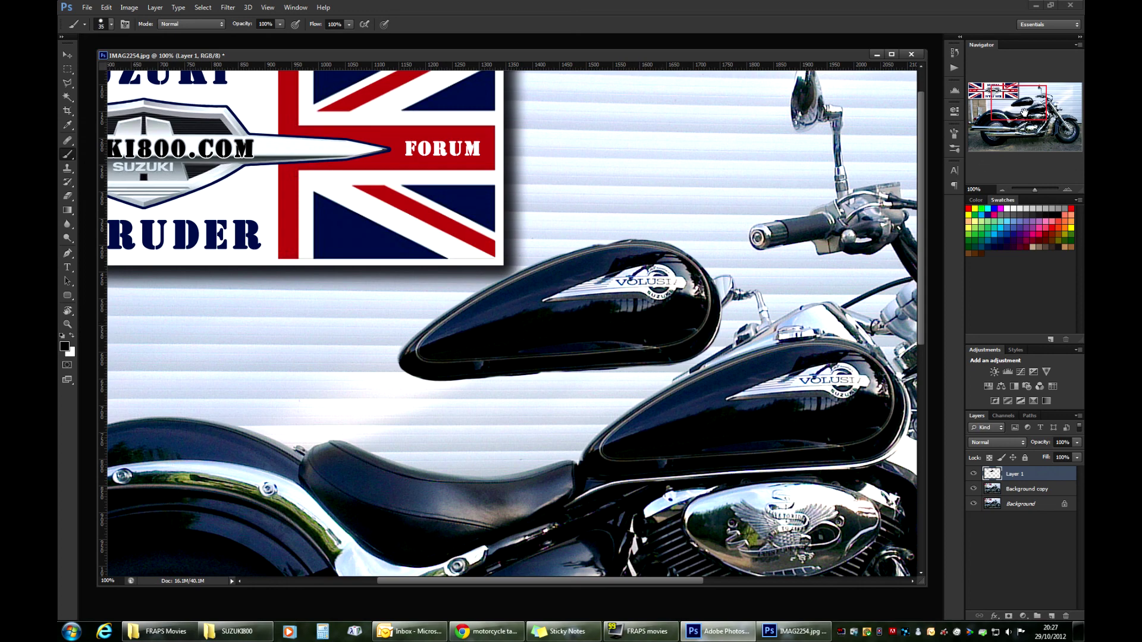
{"action": "left_click_drag", "start_coordinate": [1024, 112], "coordinate": [1035, 119]}
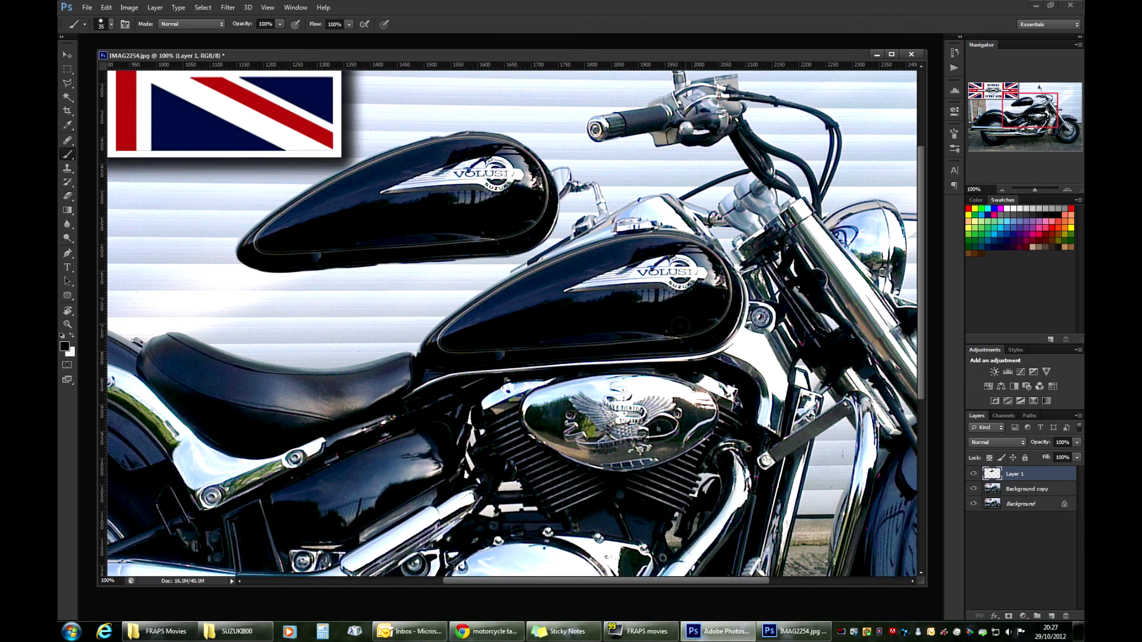